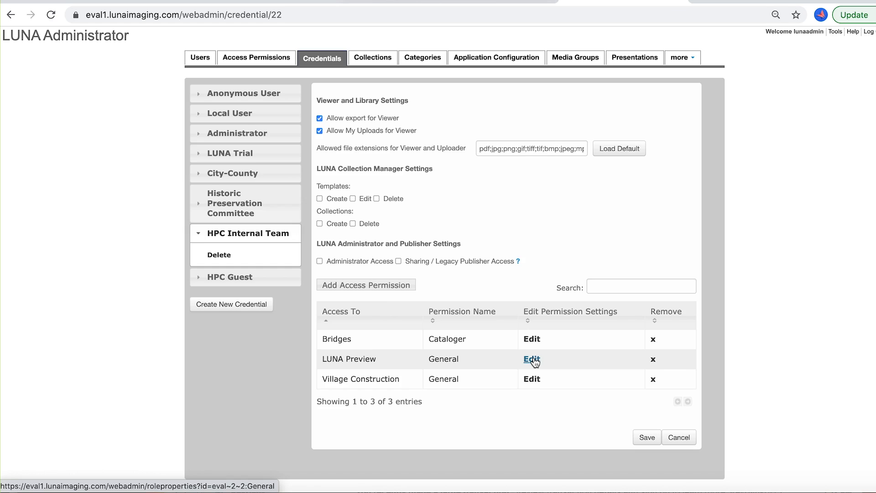
Open the General permission of LUNA Preview, enlarge its settings dialog, examine the Max Export Resolution choices, and close it without saving
{"action": "left_click", "coordinate": [533, 360]}
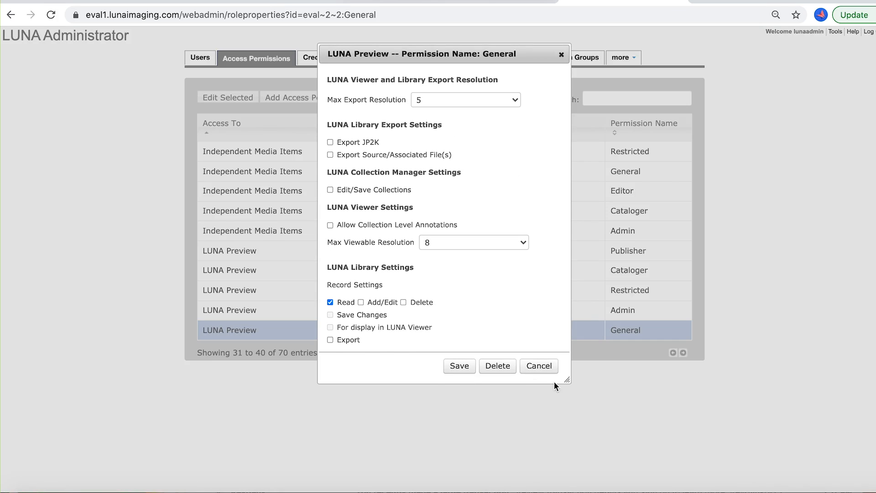
{"action": "left_click_drag", "start_coordinate": [570, 381], "coordinate": [676, 476]}
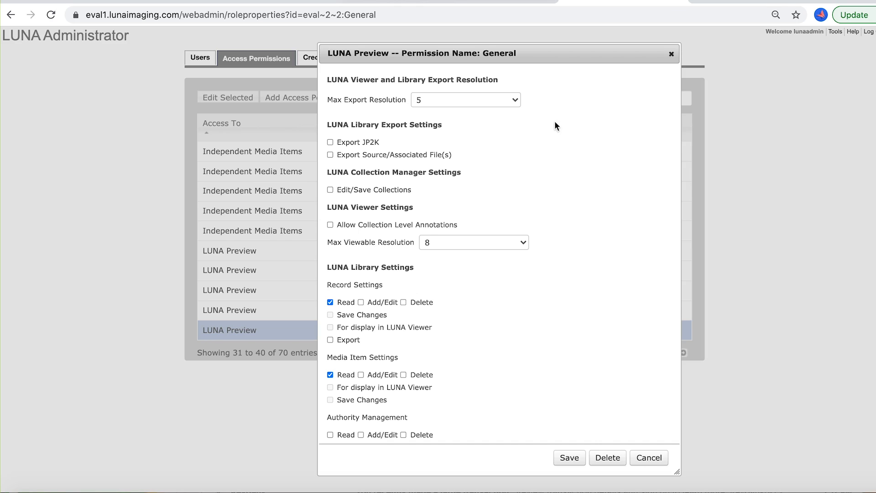
{"action": "left_click", "coordinate": [515, 100]}
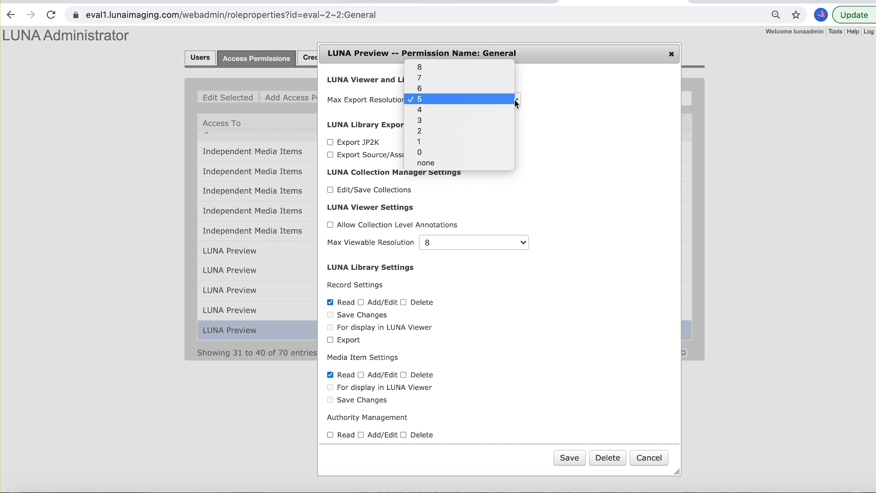
{"action": "left_click", "coordinate": [562, 94]}
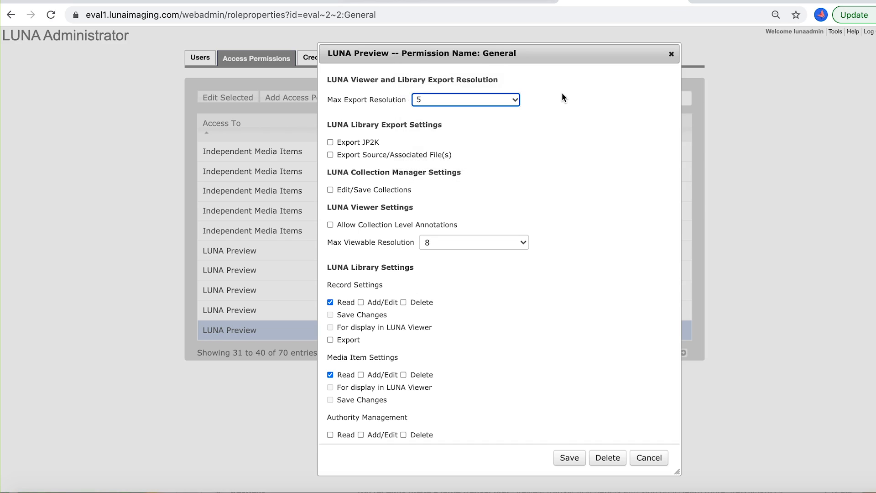
{"action": "left_click", "coordinate": [515, 99]}
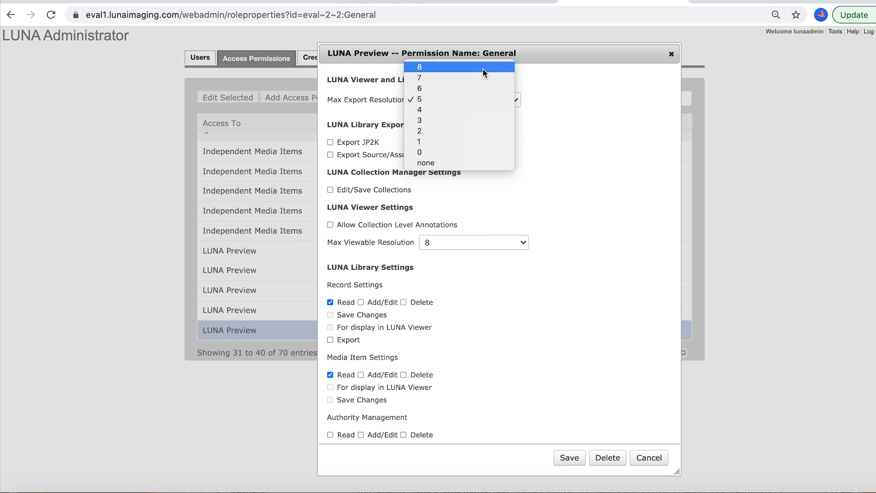
{"action": "left_click", "coordinate": [672, 56]}
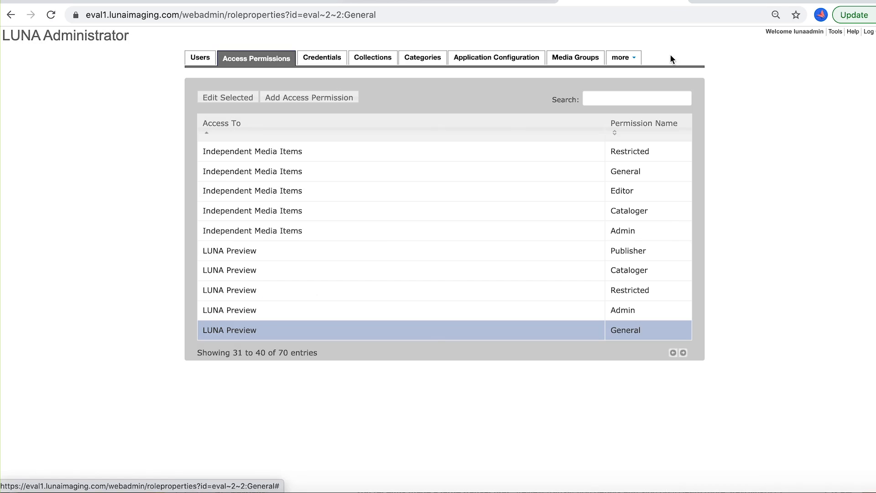
{"action": "left_click", "coordinate": [671, 56]}
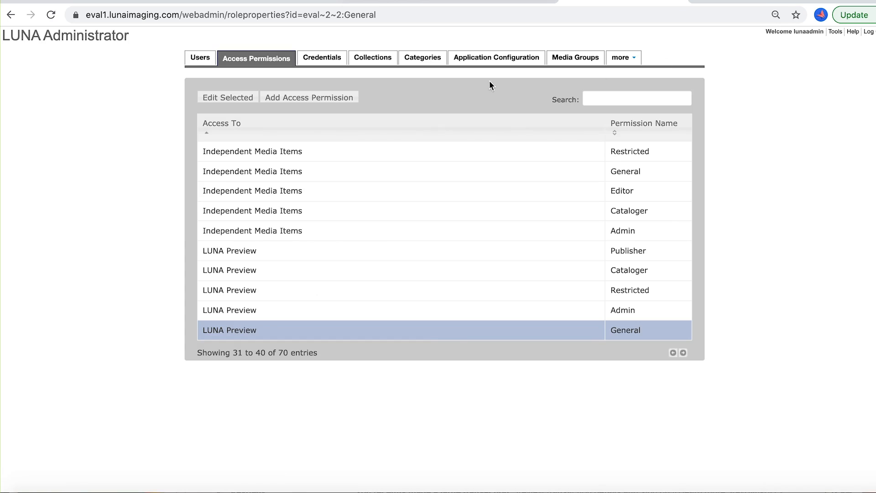
Show the full access permissions list and filter it by "pre" to find the LUNA Preview permissions
{"action": "left_click", "coordinate": [323, 58]}
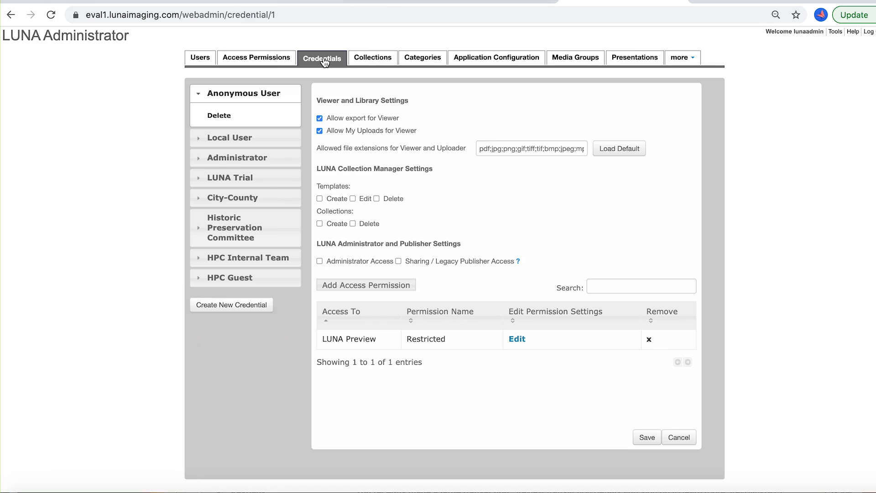
{"action": "left_click", "coordinate": [260, 61]}
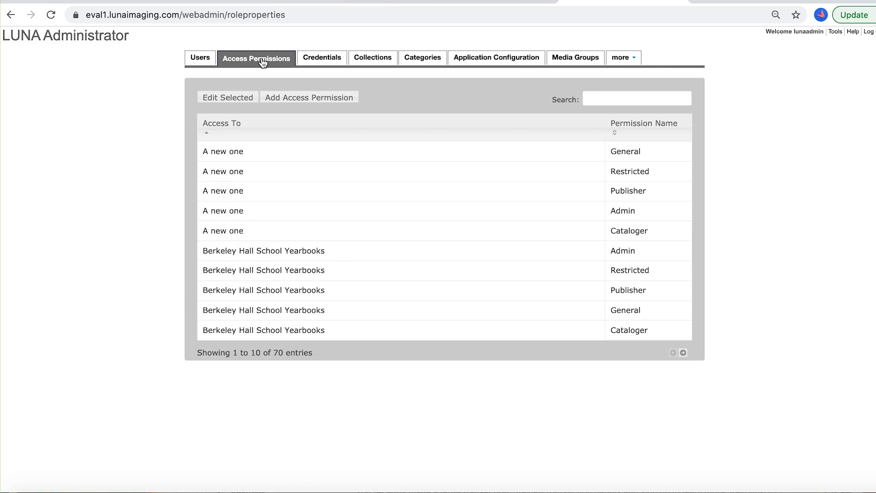
{"action": "scroll", "coordinate": [280, 211], "scroll_direction": "down", "scroll_amount": 2}
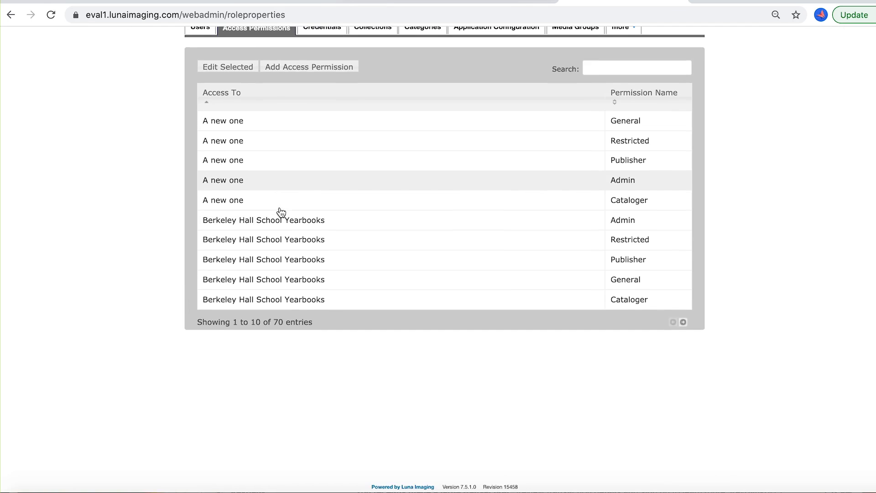
{"action": "scroll", "coordinate": [280, 211], "scroll_direction": "up", "scroll_amount": 2}
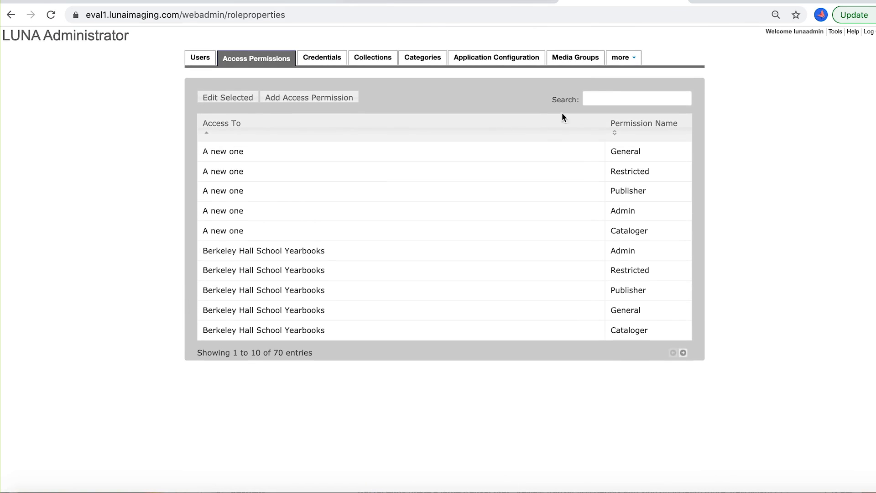
{"action": "left_click", "coordinate": [611, 96]}
{"action": "type", "text": "pref"}
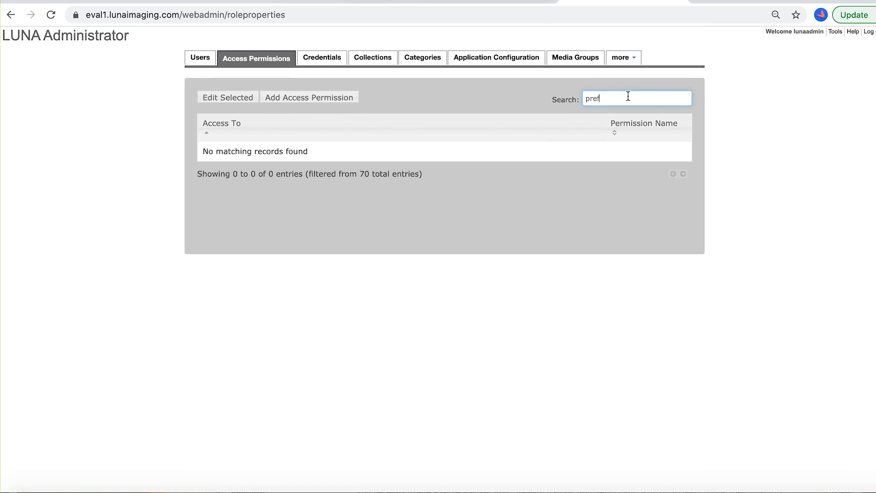
{"action": "key", "text": "BackSpace"}
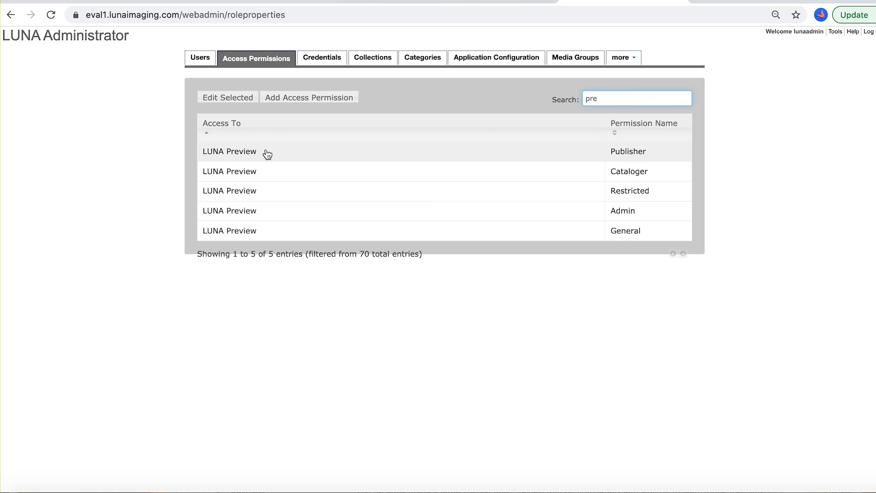
Start a new access permission for LUNA Preview named "Marketing Team" and enlarge its dialog to show more settings
{"action": "left_click", "coordinate": [315, 98]}
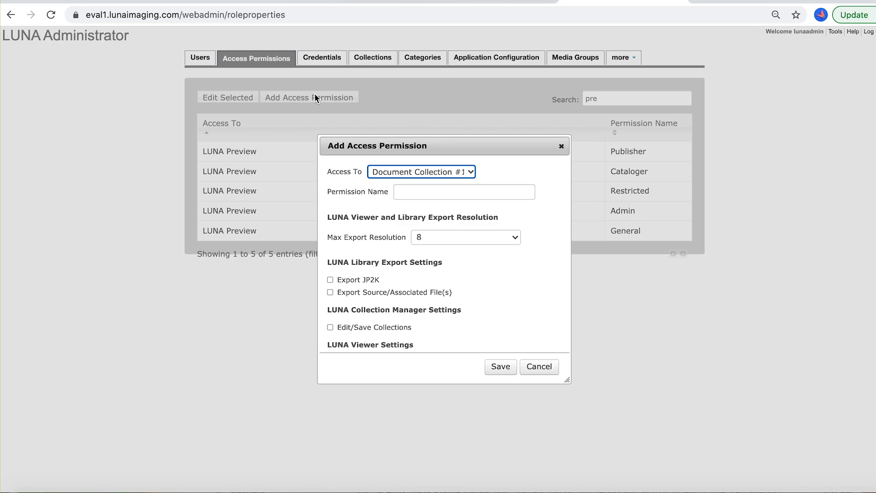
{"action": "left_click", "coordinate": [471, 173]}
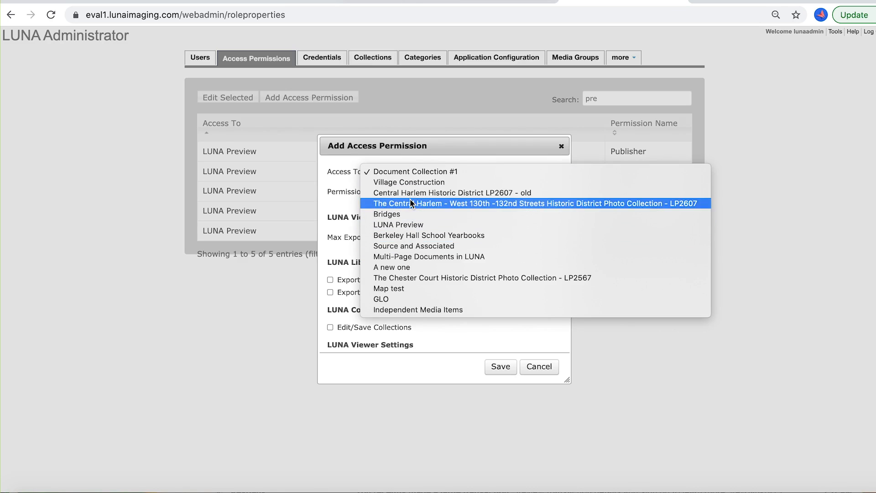
{"action": "left_click", "coordinate": [412, 224]}
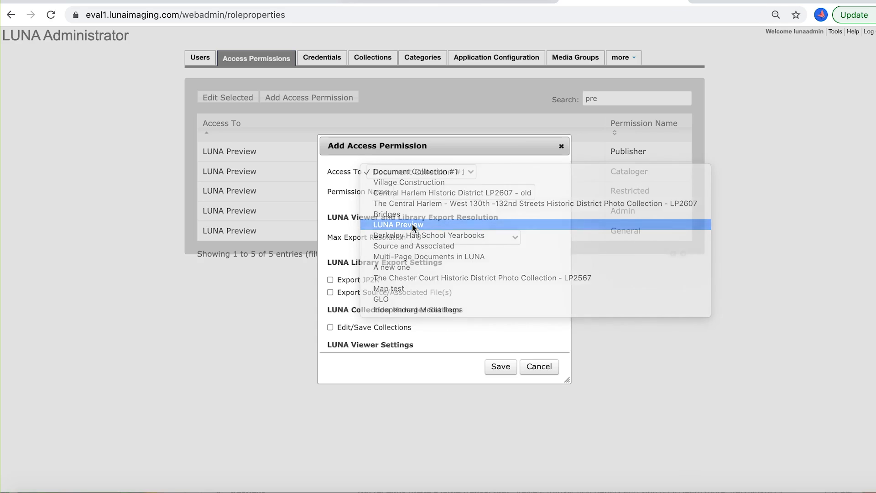
{"action": "left_click", "coordinate": [405, 193]}
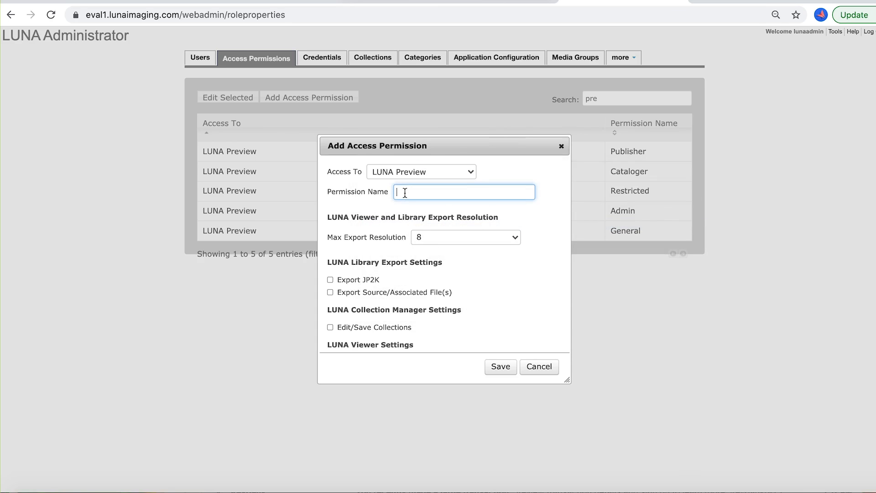
{"action": "type", "text": "Marketing Team"}
{"action": "left_click_drag", "start_coordinate": [440, 140], "coordinate": [436, 96]}
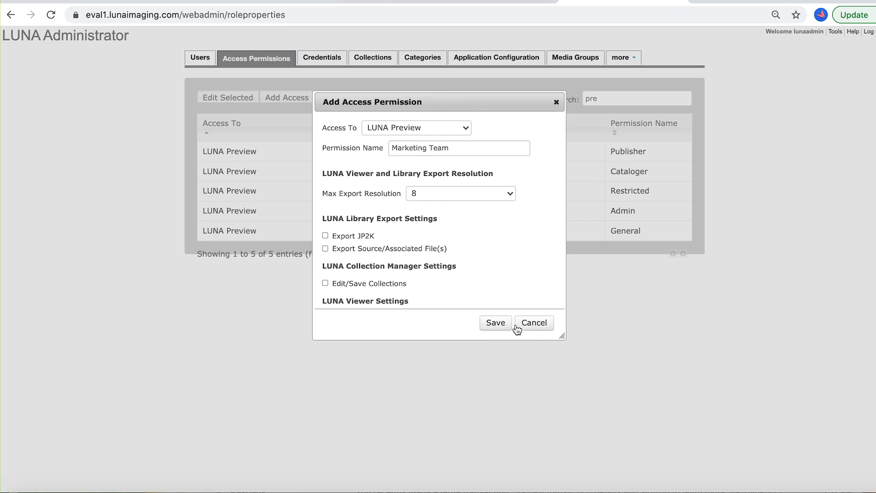
{"action": "left_click_drag", "start_coordinate": [562, 336], "coordinate": [613, 444]}
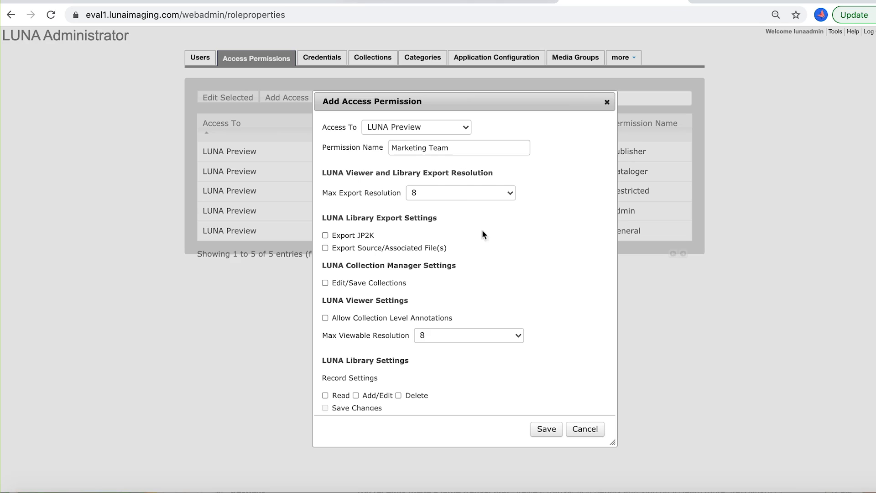
Enable Export JP2K and Export Source/Associated File(s) for the Marketing Team permission
{"action": "left_click", "coordinate": [325, 235]}
{"action": "left_click", "coordinate": [326, 248]}
{"action": "scroll", "coordinate": [491, 248], "scroll_direction": "down", "scroll_amount": 1}
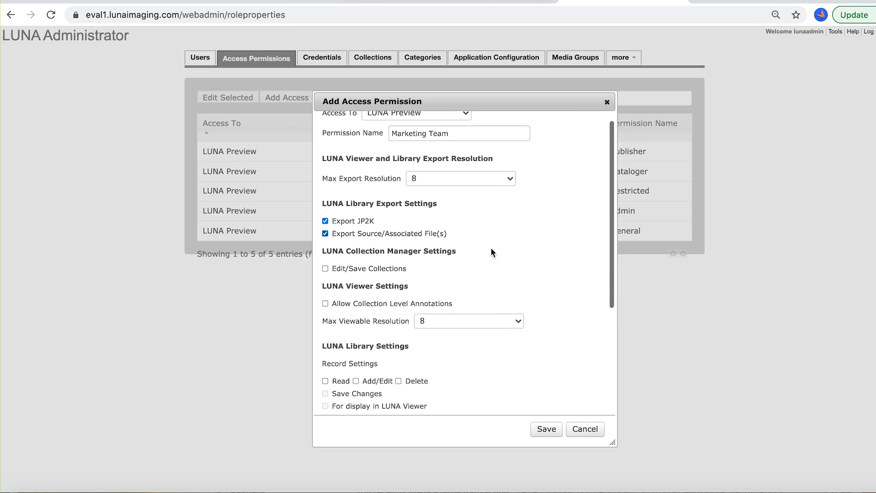
{"action": "scroll", "coordinate": [491, 247], "scroll_direction": "up", "scroll_amount": 1}
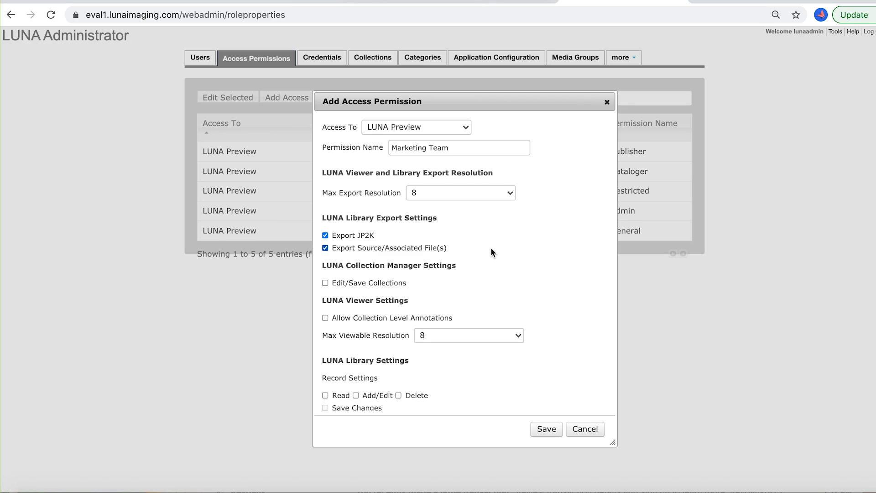
Examine the Max Export Resolution and Max Viewable Resolution choices and the remaining viewer and library settings of the new permission
{"action": "left_click", "coordinate": [513, 193]}
{"action": "left_click", "coordinate": [511, 193]}
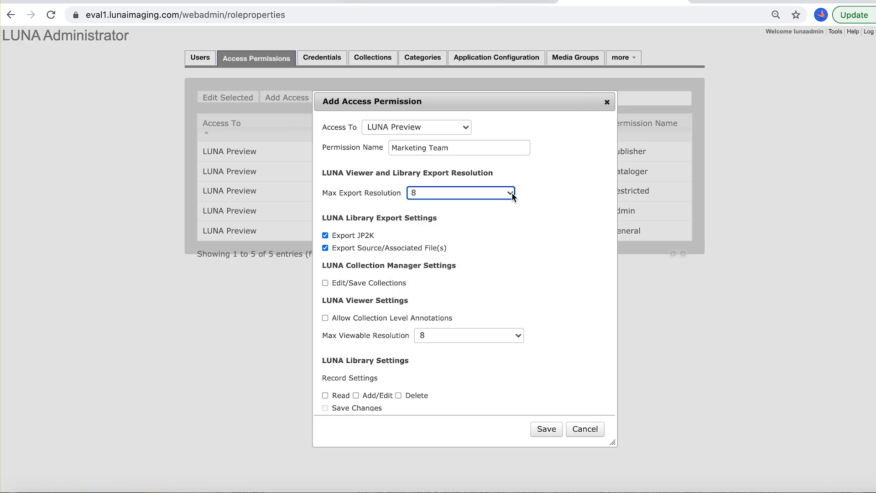
{"action": "left_click", "coordinate": [511, 193]}
{"action": "left_click", "coordinate": [511, 193]}
{"action": "scroll", "coordinate": [490, 266], "scroll_direction": "down", "scroll_amount": 3}
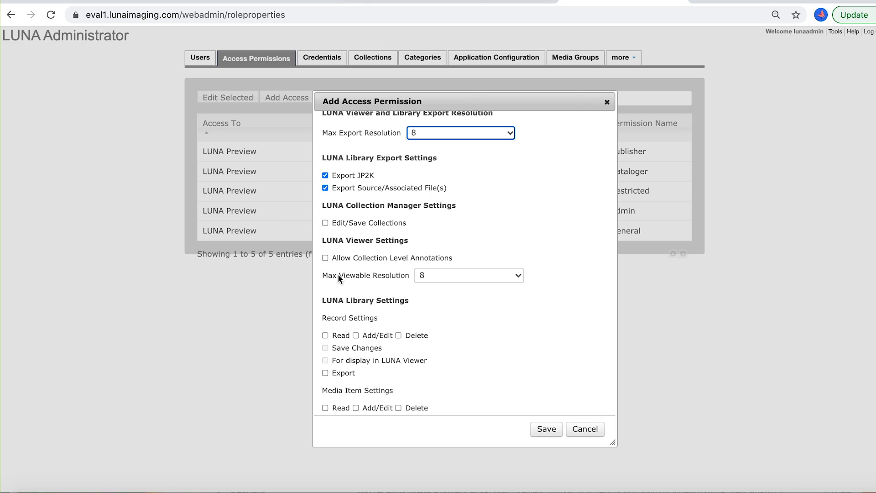
{"action": "scroll", "coordinate": [338, 278], "scroll_direction": "down", "scroll_amount": 1}
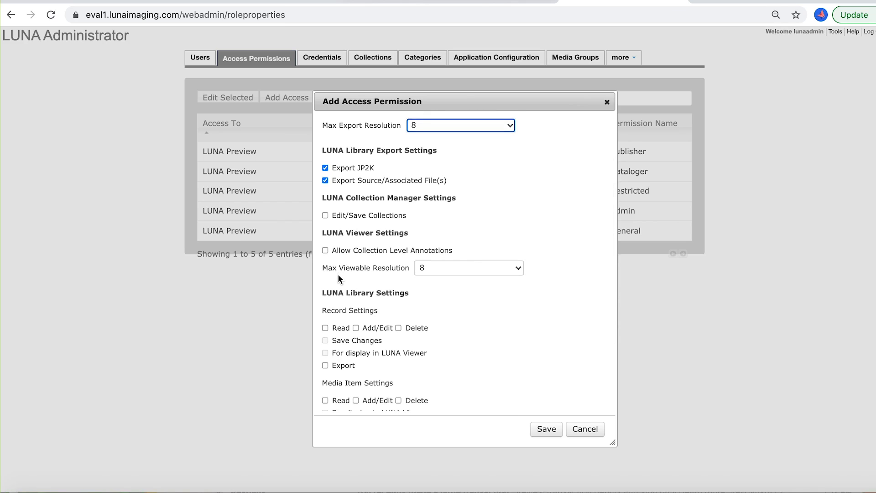
{"action": "scroll", "coordinate": [338, 277], "scroll_direction": "down", "scroll_amount": 1}
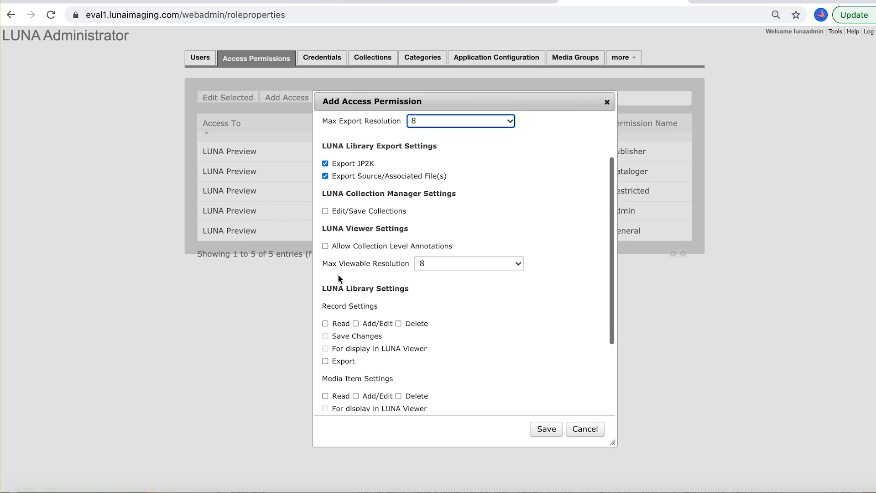
{"action": "scroll", "coordinate": [338, 277], "scroll_direction": "down", "scroll_amount": 1}
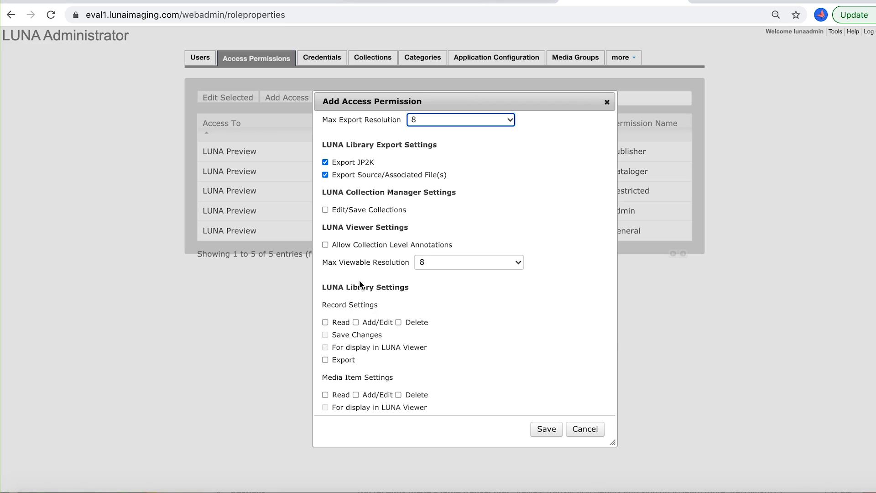
{"action": "scroll", "coordinate": [359, 281], "scroll_direction": "down", "scroll_amount": 1}
{"action": "scroll", "coordinate": [360, 280], "scroll_direction": "down", "scroll_amount": 3}
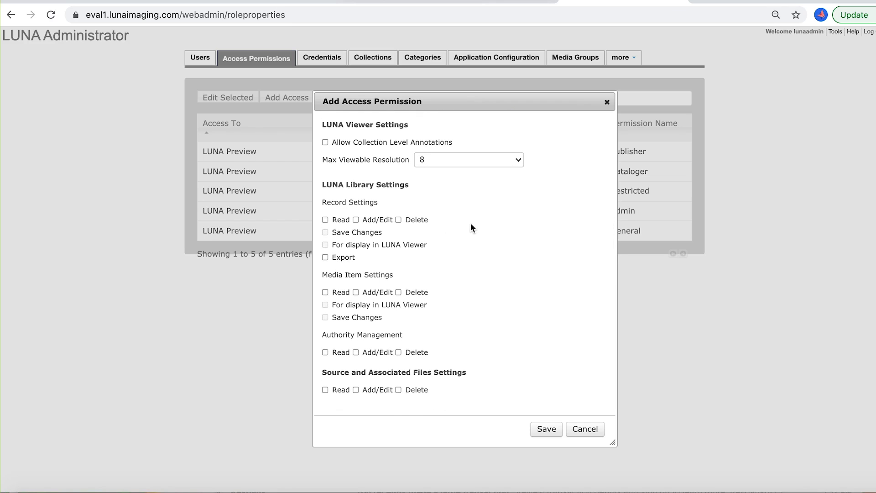
{"action": "left_click", "coordinate": [519, 159]}
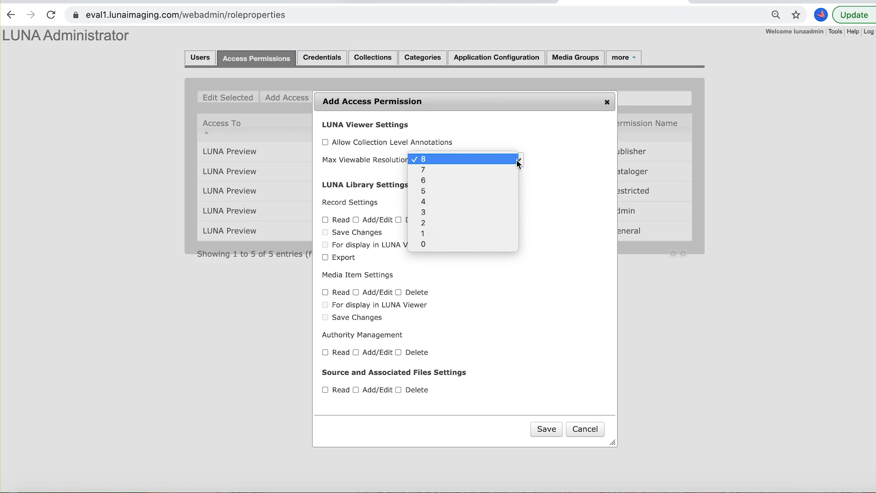
{"action": "left_click", "coordinate": [514, 160]}
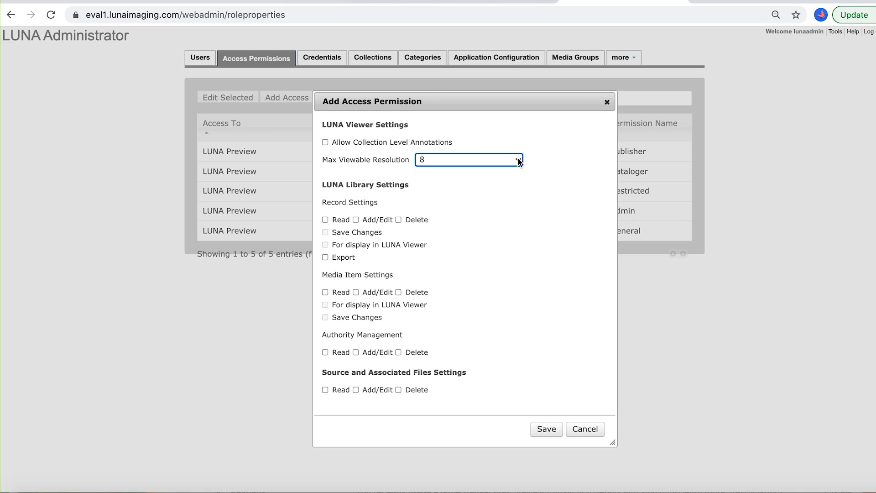
{"action": "left_click", "coordinate": [518, 160]}
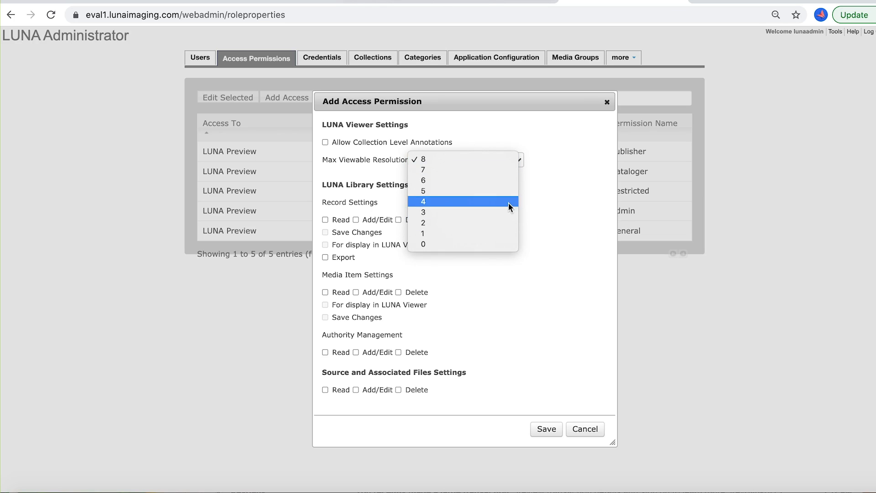
{"action": "left_click", "coordinate": [511, 160]}
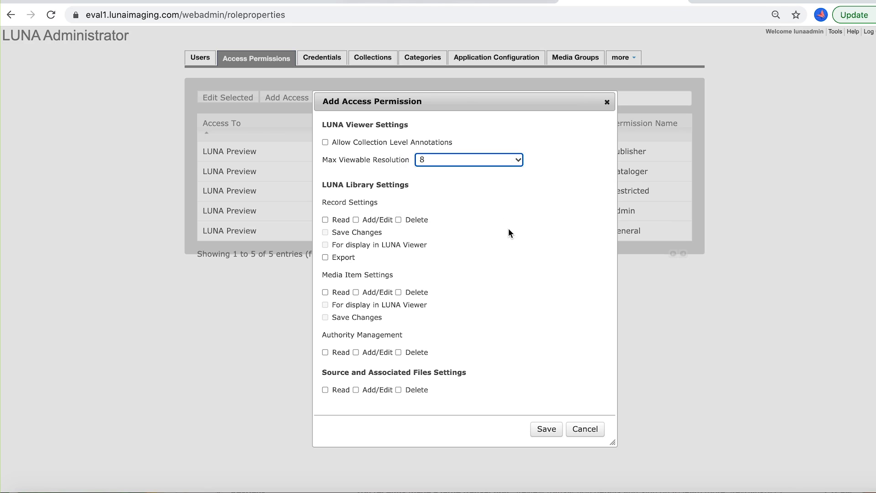
Enable Read and Add/Edit in the library's Record Settings, leaving Save Changes disabled
{"action": "scroll", "coordinate": [509, 229], "scroll_direction": "down", "scroll_amount": 1}
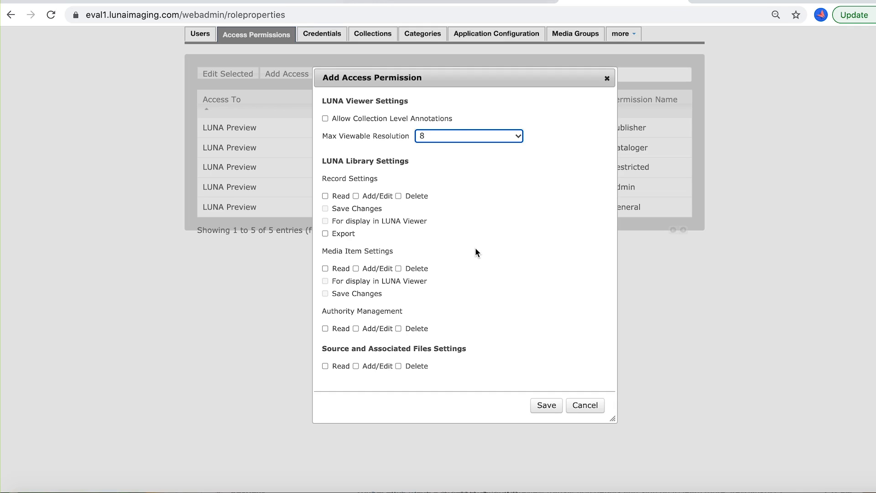
{"action": "left_click", "coordinate": [326, 196]}
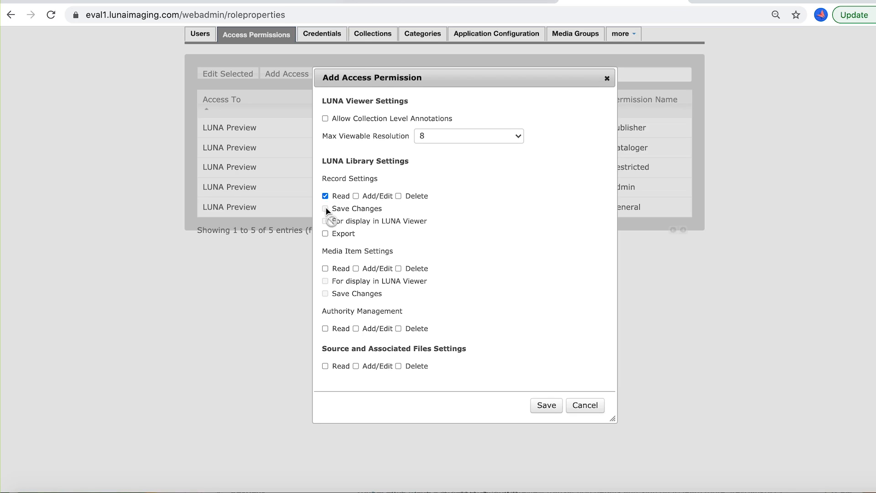
{"action": "left_click", "coordinate": [356, 199]}
{"action": "left_click", "coordinate": [326, 209]}
{"action": "left_click", "coordinate": [325, 209]}
{"action": "scroll", "coordinate": [490, 287], "scroll_direction": "down", "scroll_amount": 1}
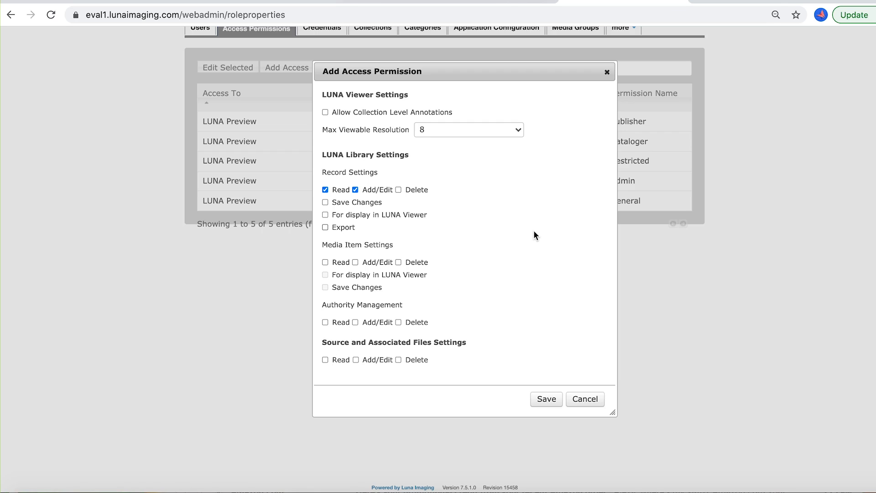
{"action": "scroll", "coordinate": [534, 232], "scroll_direction": "up", "scroll_amount": 5}
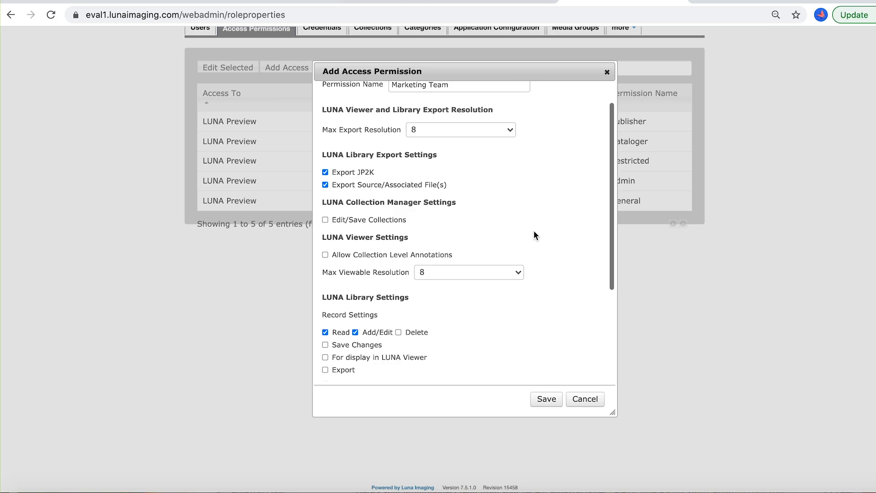
Enable Read and Add/Edit in the Source and Associated Files Settings and save the Marketing Team access permission
{"action": "scroll", "coordinate": [534, 231], "scroll_direction": "down", "scroll_amount": 5}
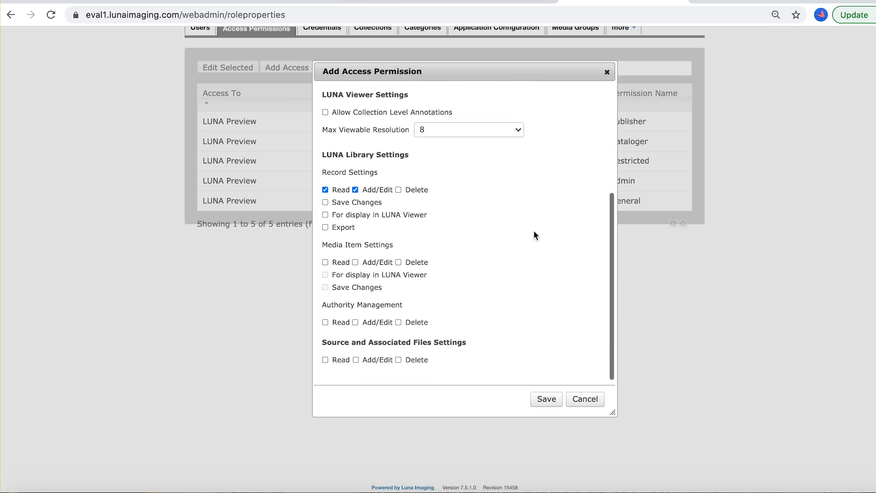
{"action": "left_click", "coordinate": [325, 360]}
{"action": "left_click", "coordinate": [356, 361]}
{"action": "scroll", "coordinate": [563, 245], "scroll_direction": "up", "scroll_amount": 3}
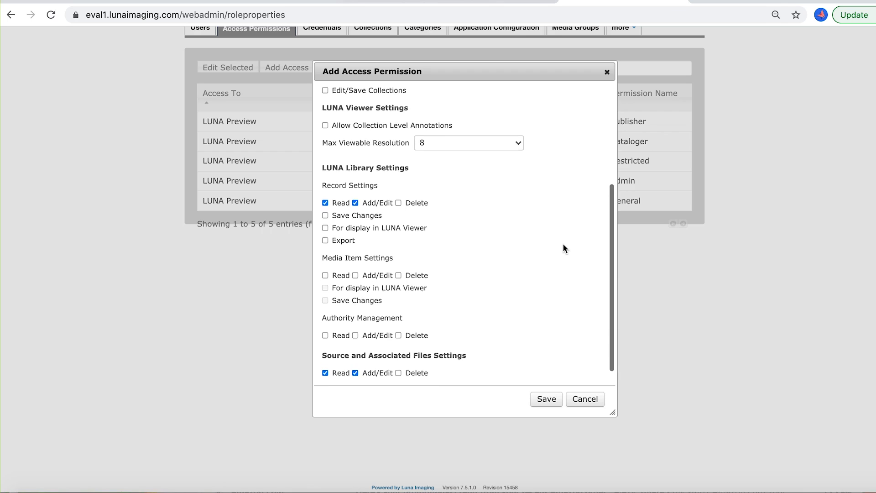
{"action": "scroll", "coordinate": [584, 189], "scroll_direction": "down", "scroll_amount": 3}
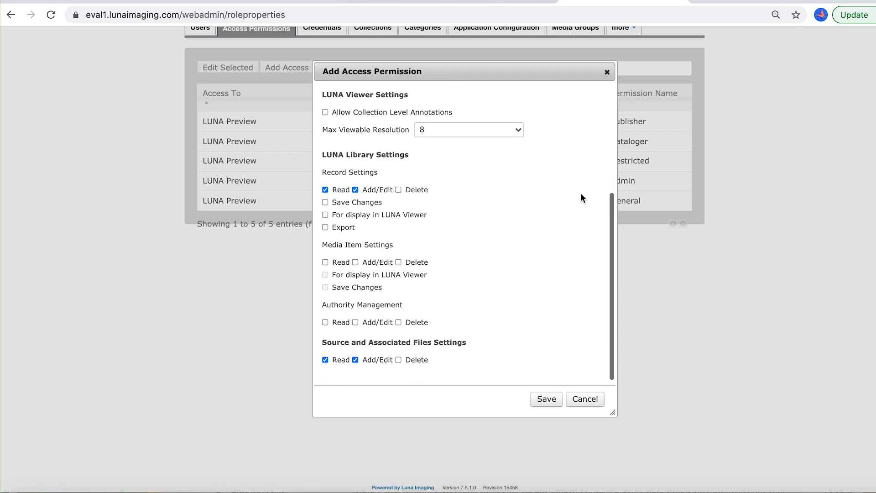
{"action": "left_click", "coordinate": [550, 404]}
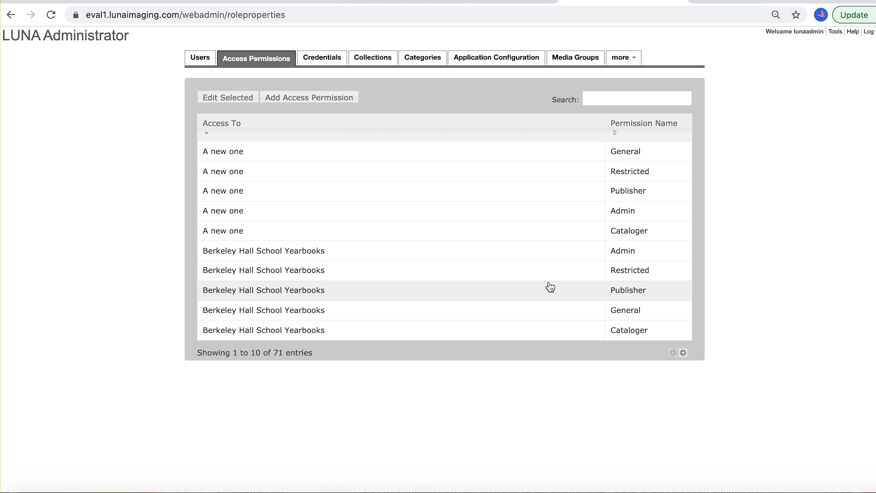
Glance at the Anonymous User credential, return to the access permissions list and search it for "mar"
{"action": "left_click", "coordinate": [333, 58]}
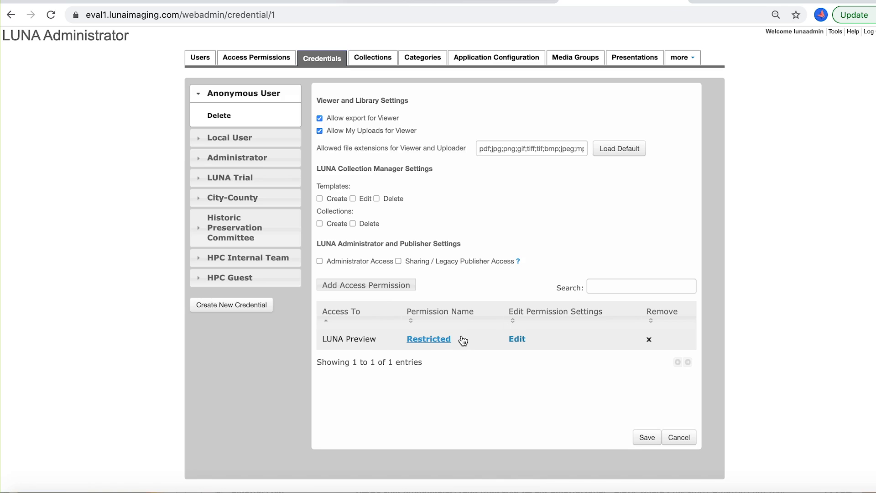
{"action": "left_click", "coordinate": [271, 60]}
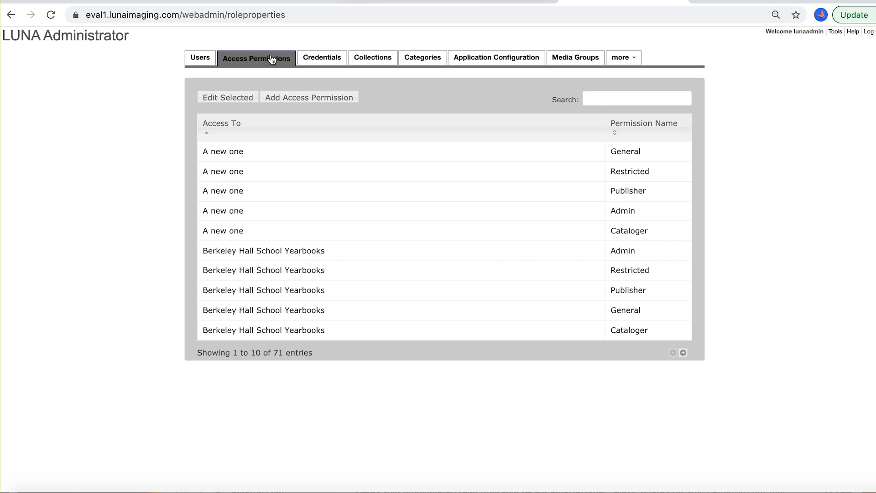
{"action": "left_click", "coordinate": [611, 98]}
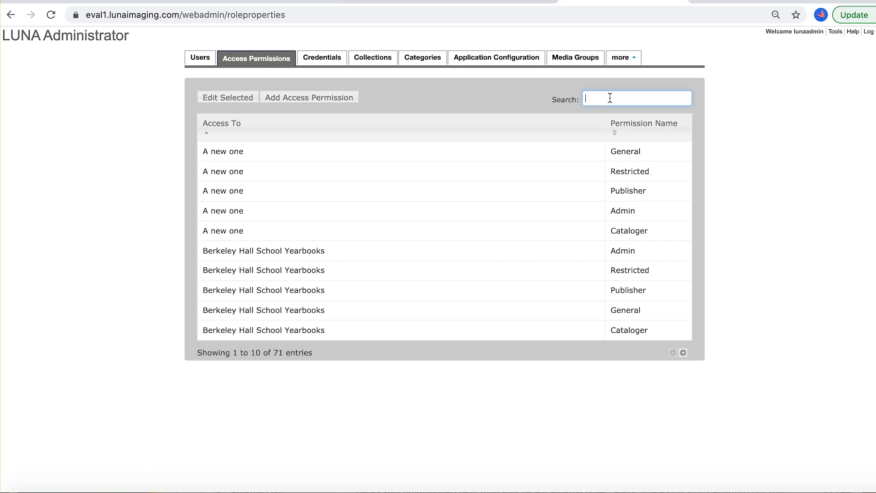
{"action": "type", "text": "mar"}
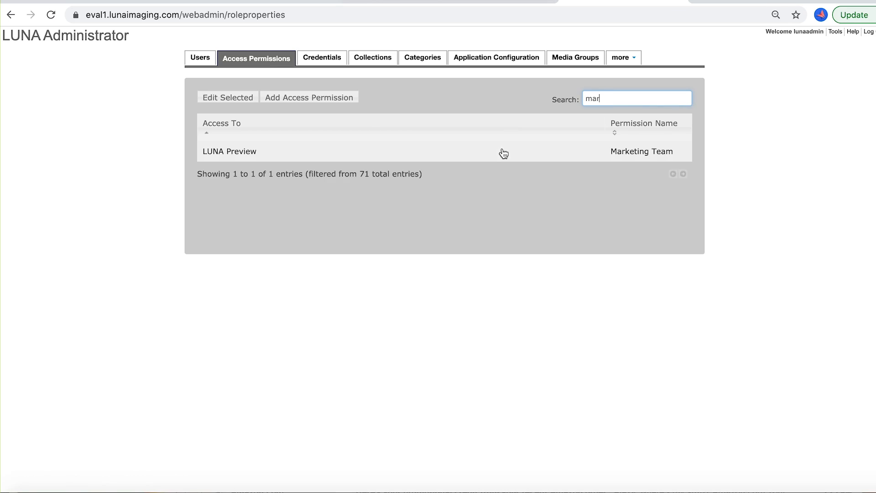
View the permission settings behind the Anonymous User credential's Restricted access to LUNA Preview and close them
{"action": "left_click", "coordinate": [327, 62]}
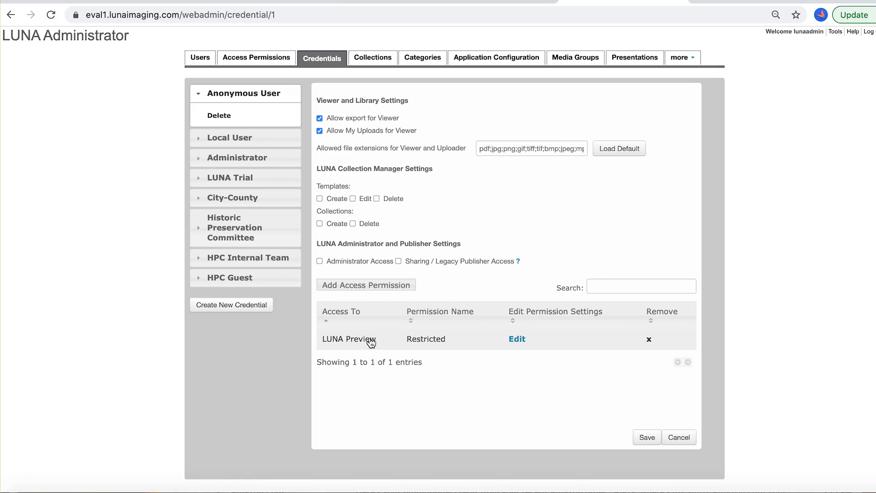
{"action": "left_click", "coordinate": [522, 340]}
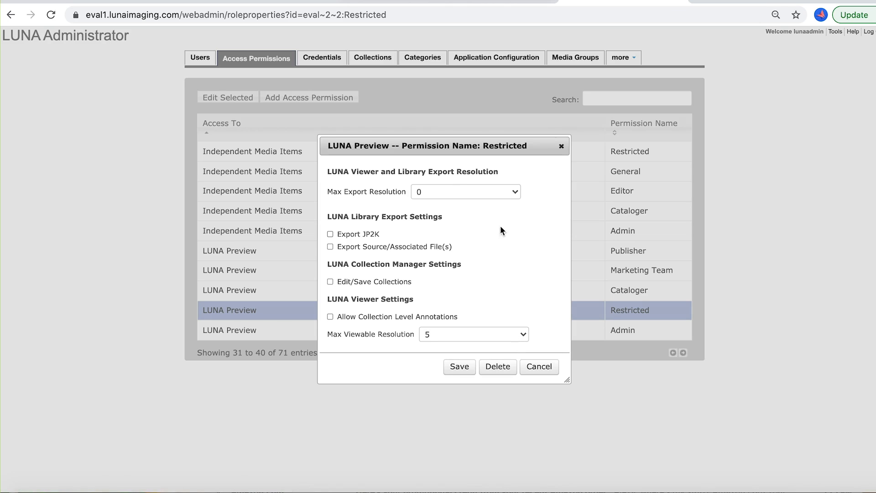
{"action": "left_click", "coordinate": [561, 145]}
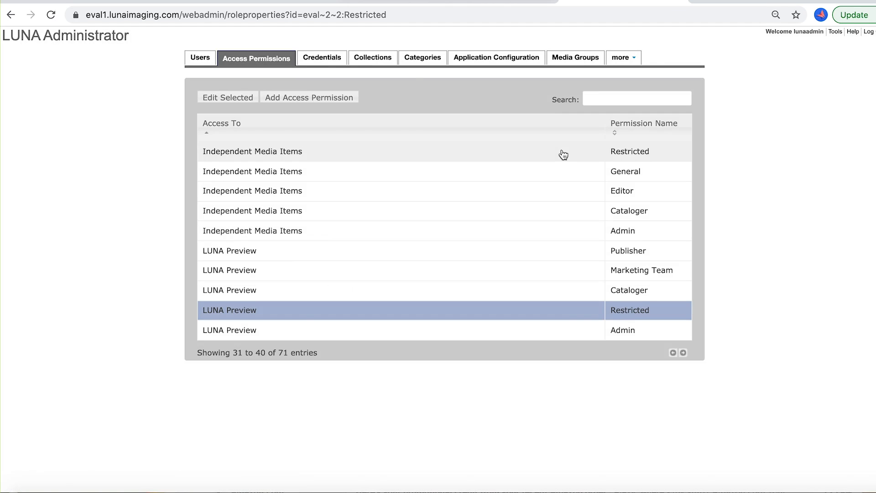
Change the Anonymous User credential's access permission for LUNA Preview to Marketing Team and save the credential
{"action": "left_click", "coordinate": [322, 58]}
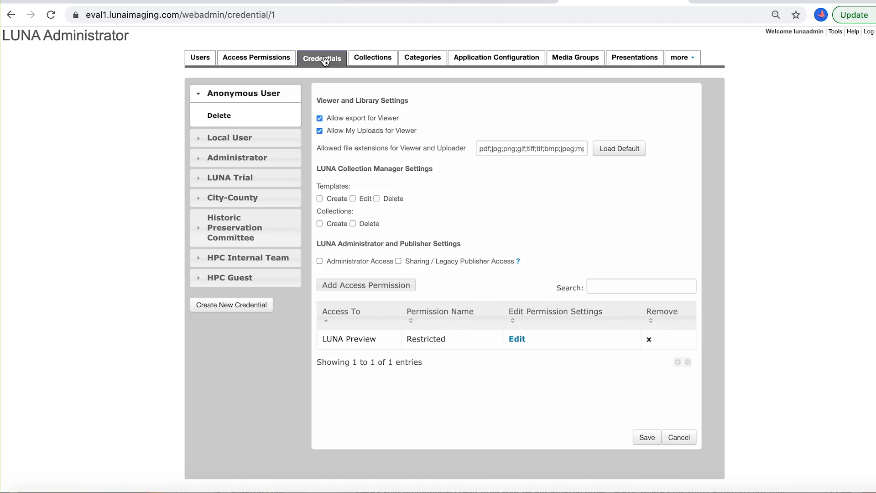
{"action": "left_click", "coordinate": [417, 316]}
{"action": "left_click", "coordinate": [419, 339]}
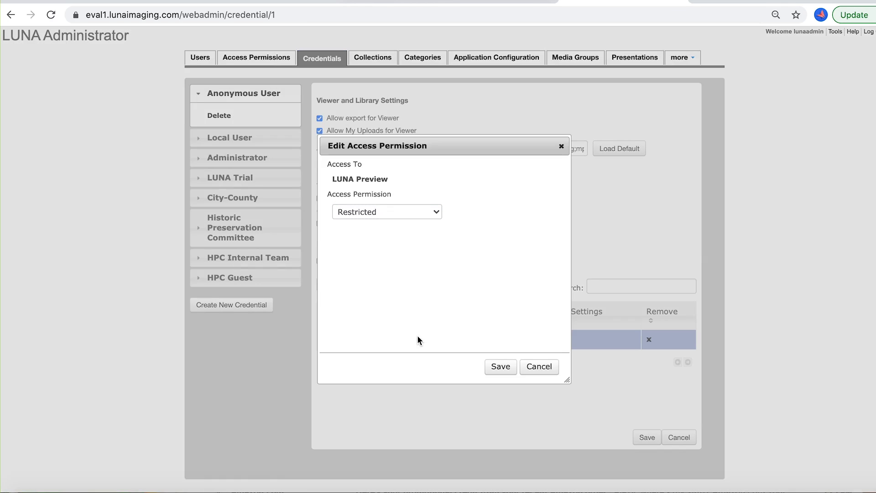
{"action": "left_click", "coordinate": [434, 212]}
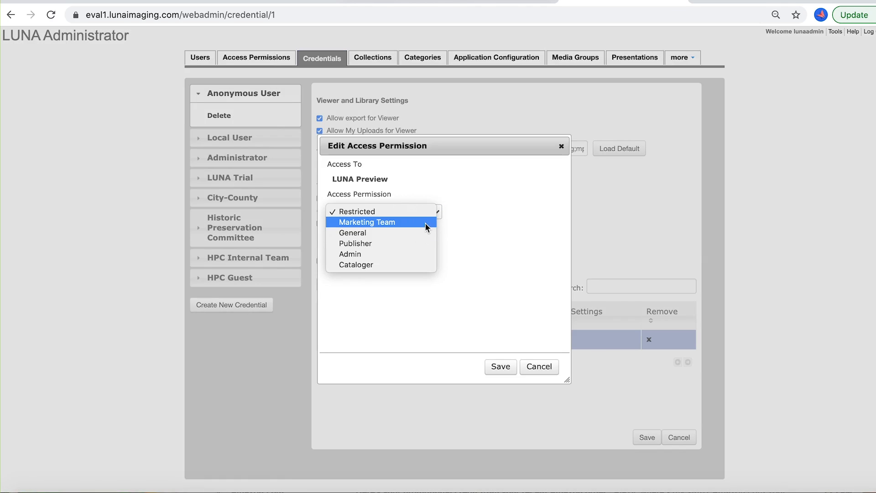
{"action": "left_click", "coordinate": [424, 221]}
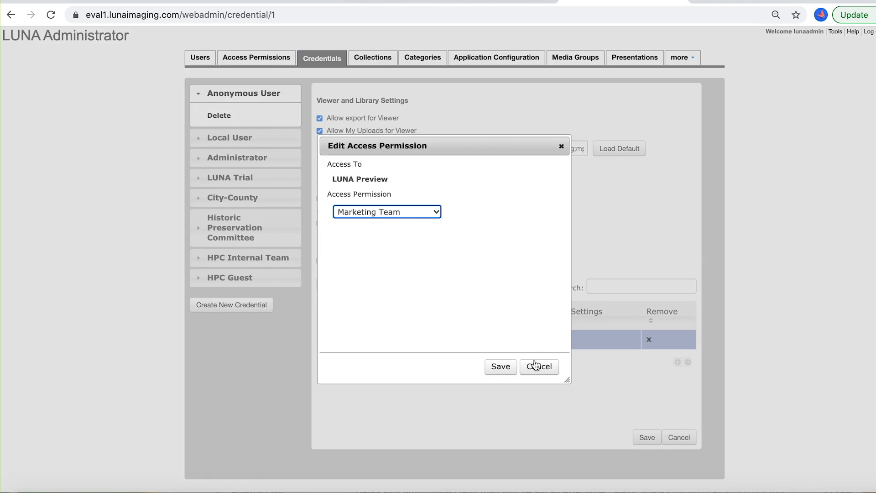
{"action": "left_click", "coordinate": [496, 370]}
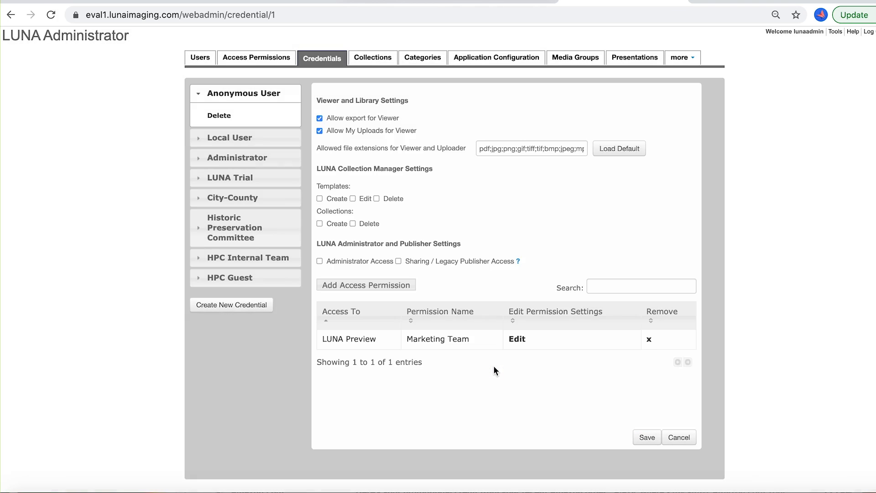
{"action": "left_click", "coordinate": [649, 438]}
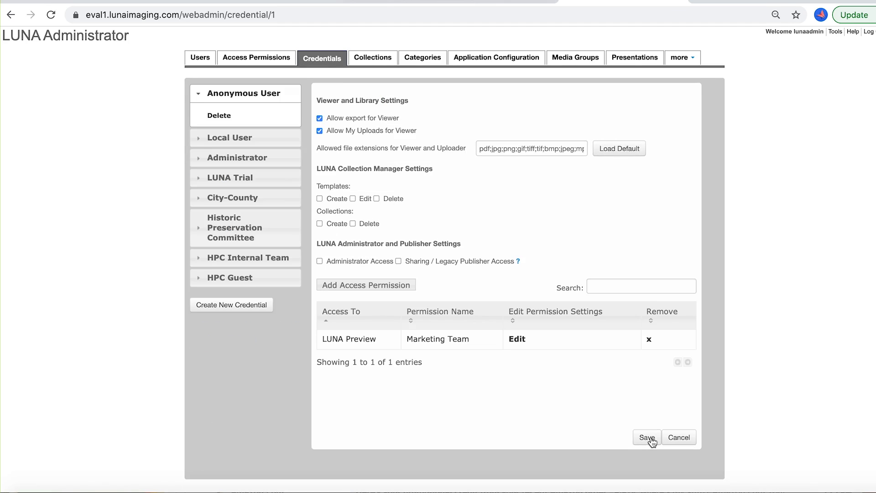